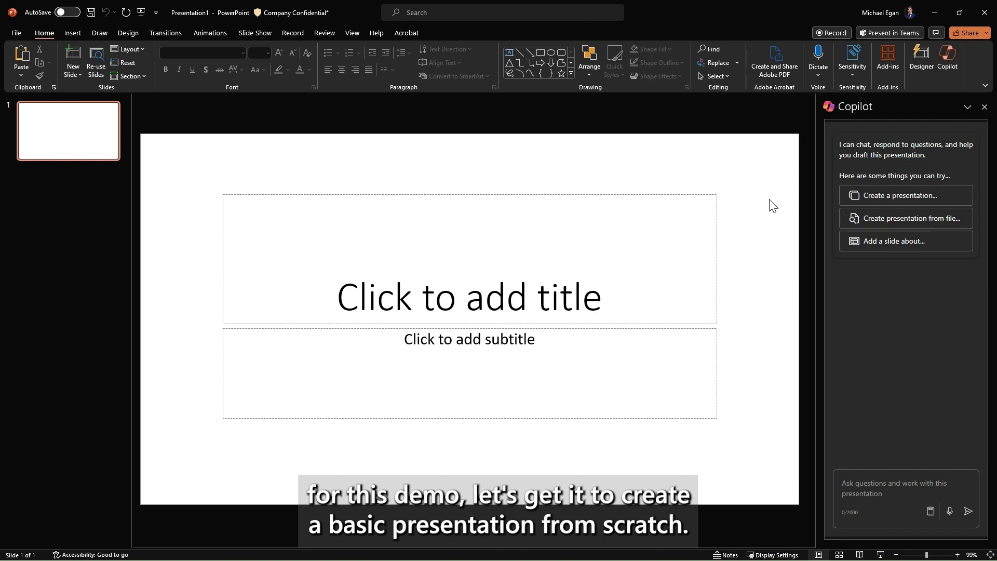
# - Fill the Copilot prompt with a request for a Microsoft Copilot deck, max 5 slides, with images
pyautogui.click(895, 196)
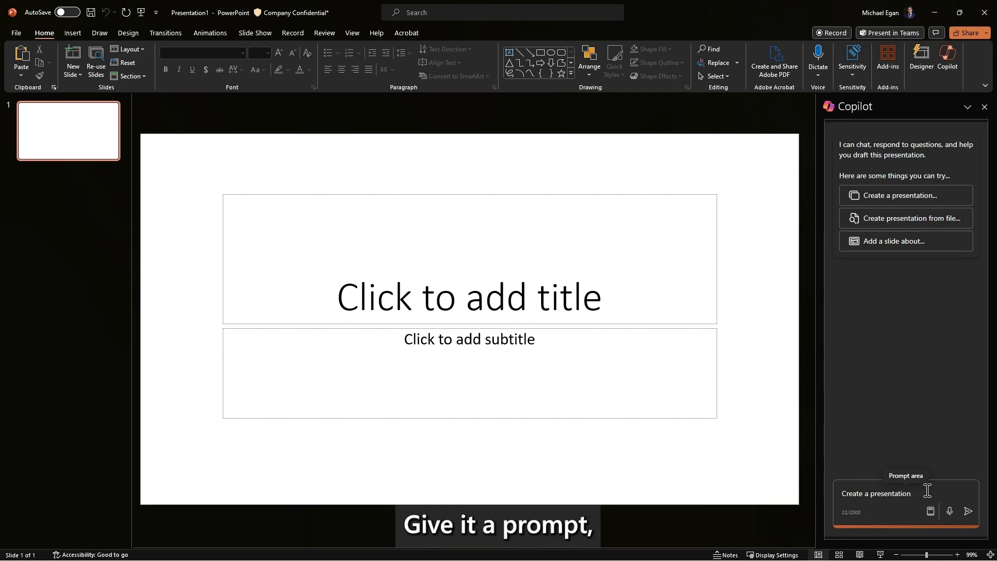
pyautogui.hotkey('ctrl', 'a')
pyautogui.write('Create a presentation about Microsoft Copilot that is no longer than 5 slides. It must contain some images')
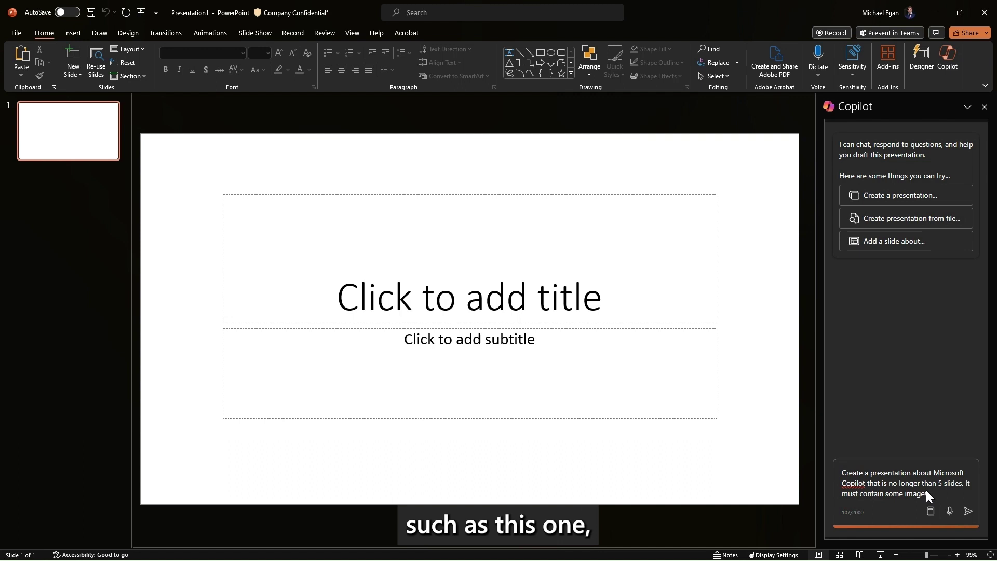
# - Submit the Microsoft Copilot presentation request so Copilot starts building the deck
pyautogui.click(969, 512)
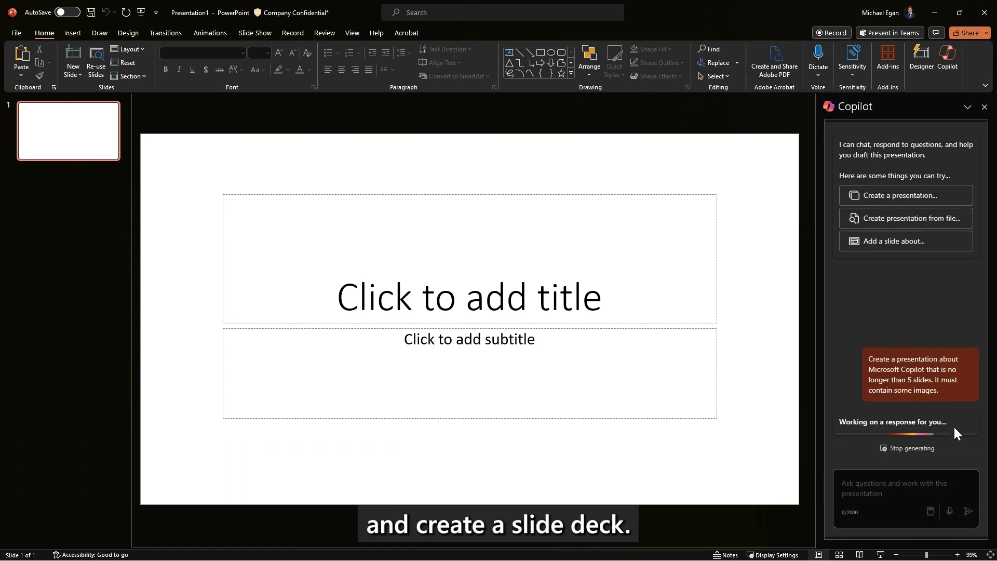